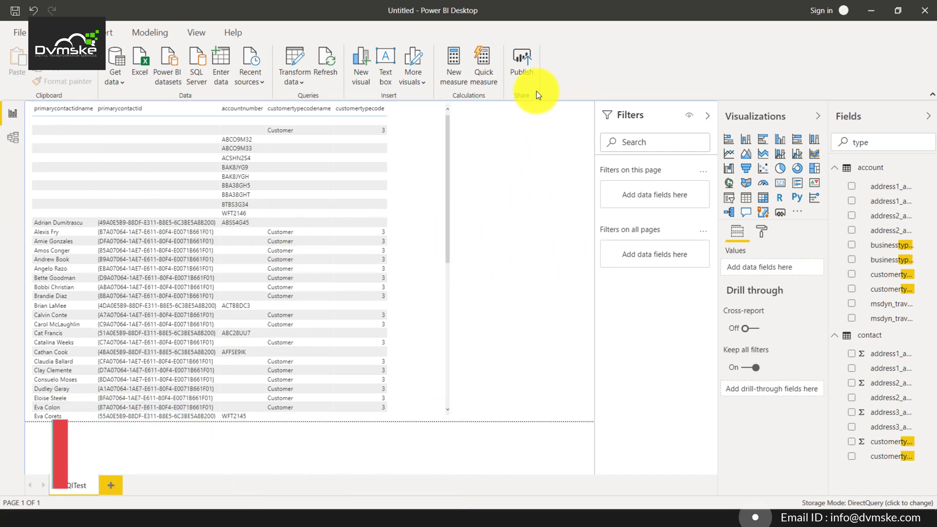
Step: Before publishing, save the report to the Desktop under the file name sqltestaccount
{"action": "left_click", "coordinate": [528, 72]}
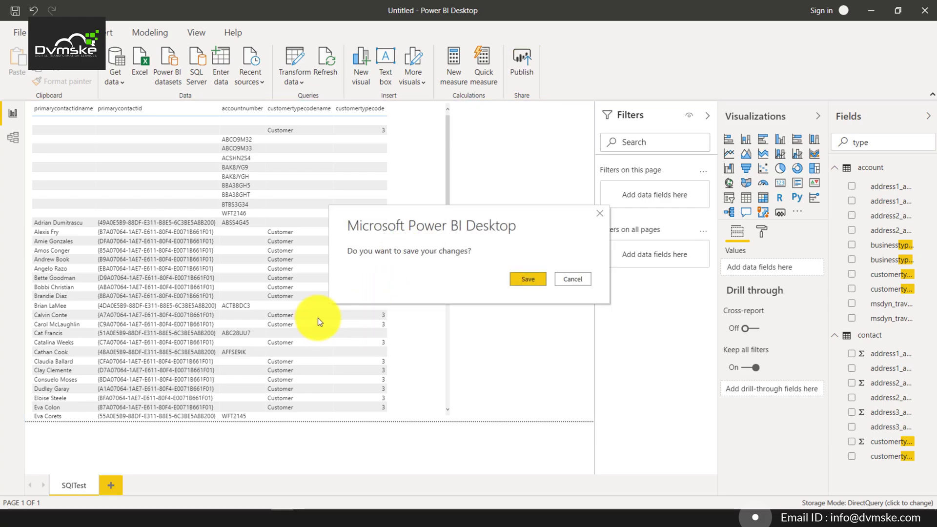
{"action": "left_click", "coordinate": [531, 281]}
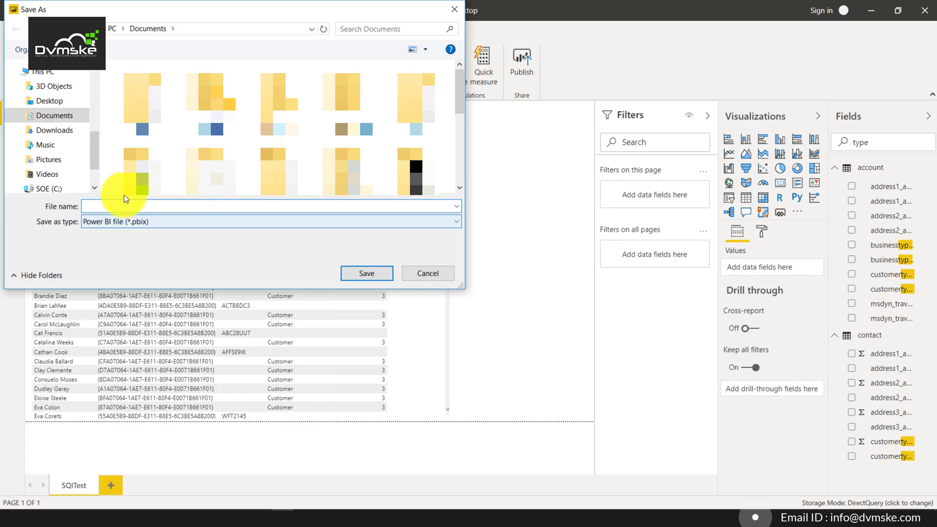
{"action": "left_click", "coordinate": [51, 101]}
{"action": "left_click", "coordinate": [181, 205]}
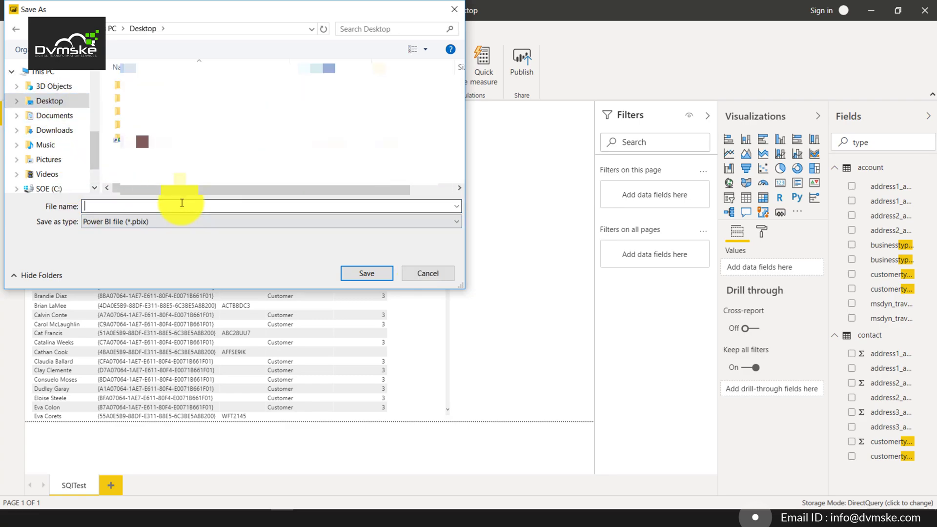
{"action": "type", "text": "1223"}
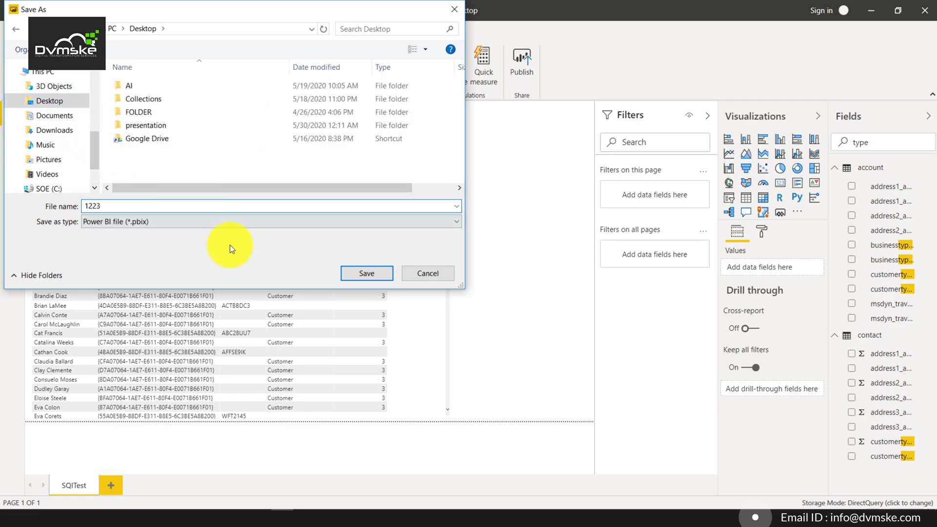
{"action": "key", "text": "ctrl+a"}
{"action": "type", "text": "sqle"}
{"action": "key", "text": "BackSpace"}
{"action": "type", "text": "testaccount"}
Step: Confirm the sqltestaccount save and publish the report to My workspace
{"action": "left_click", "coordinate": [382, 276]}
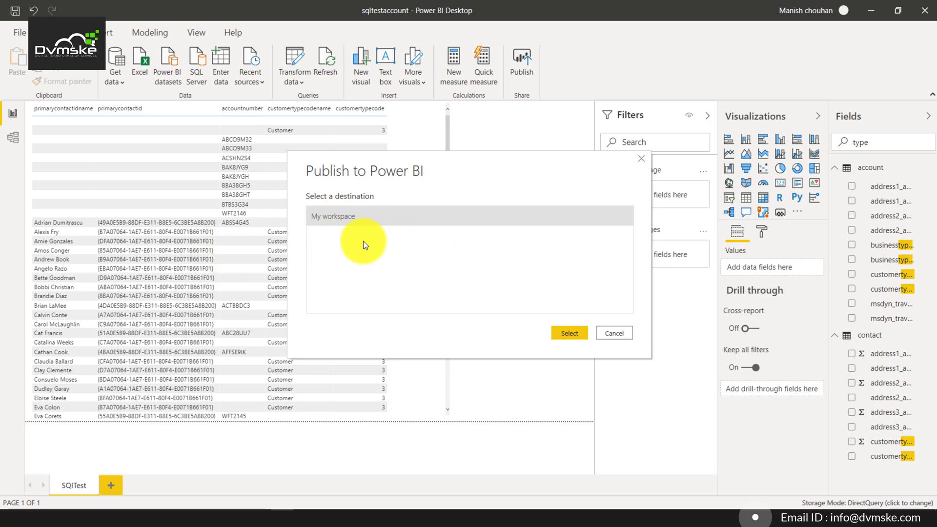
{"action": "left_click", "coordinate": [566, 332]}
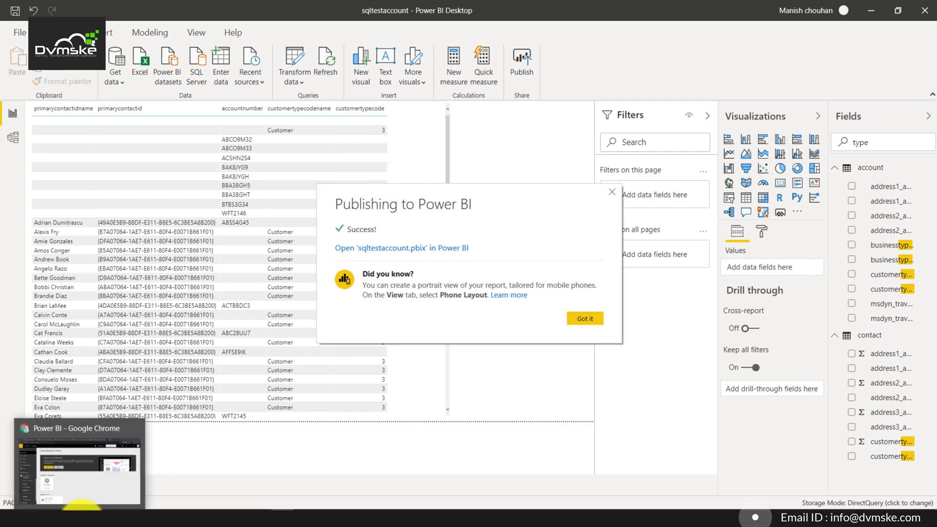
Step: In the Power BI service, check the sqltestaccount report in My workspace, then open its dataset's options
{"action": "left_click", "coordinate": [73, 505]}
{"action": "scroll", "coordinate": [253, 421], "scroll_direction": "down", "scroll_amount": 1}
{"action": "left_click", "coordinate": [253, 421]}
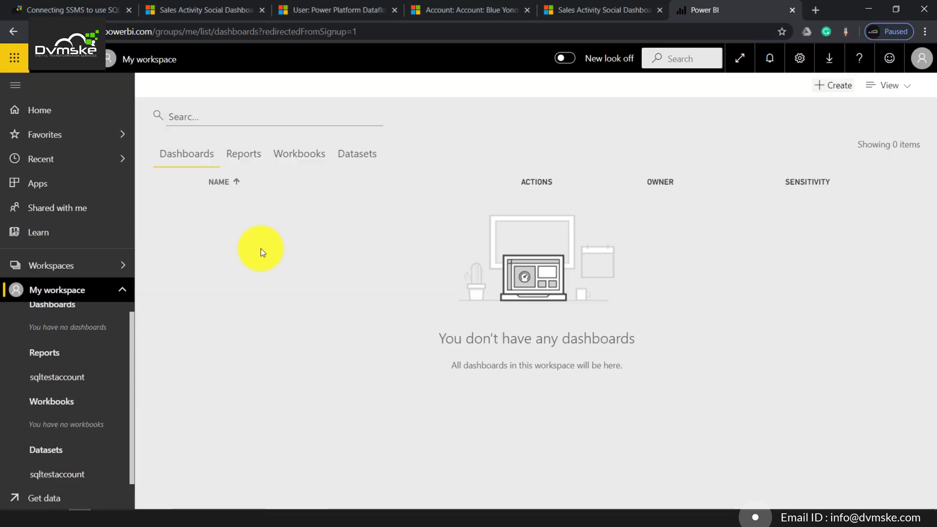
{"action": "left_click", "coordinate": [248, 166]}
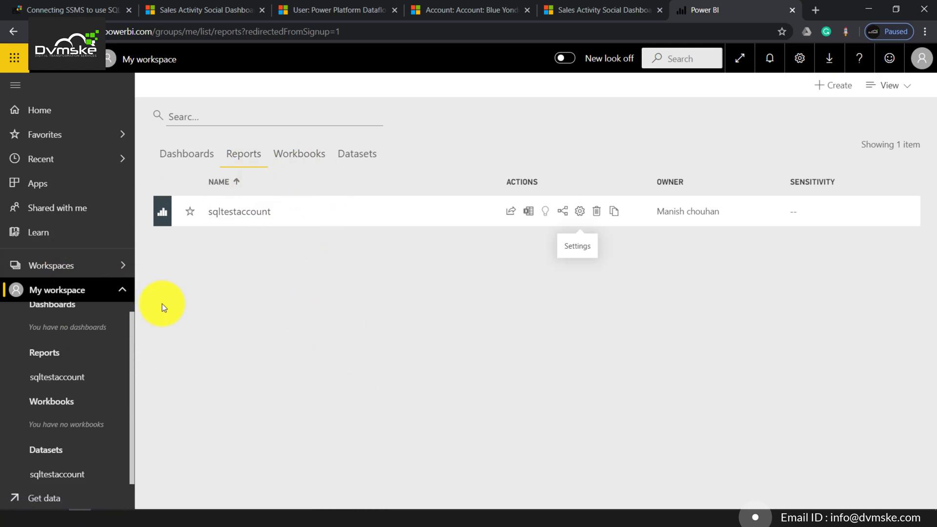
{"action": "left_click", "coordinate": [223, 224]}
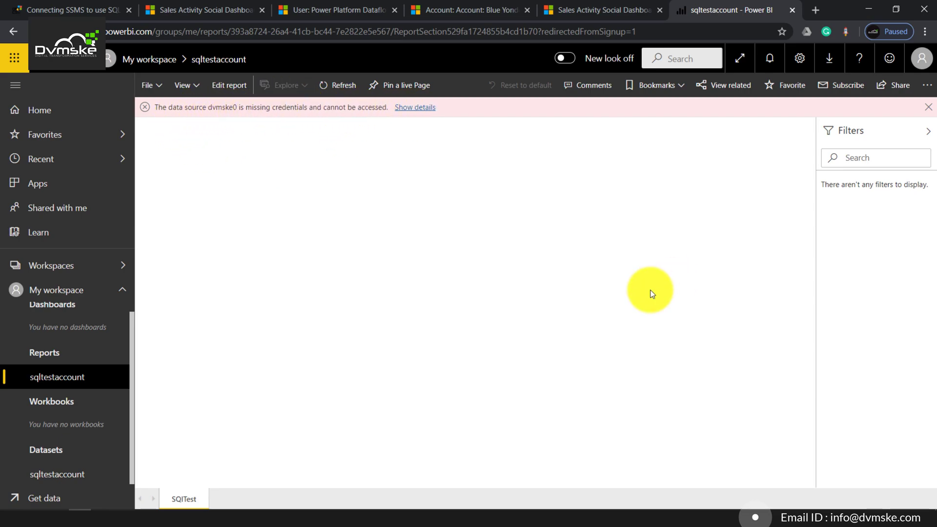
{"action": "left_click", "coordinate": [7, 32]}
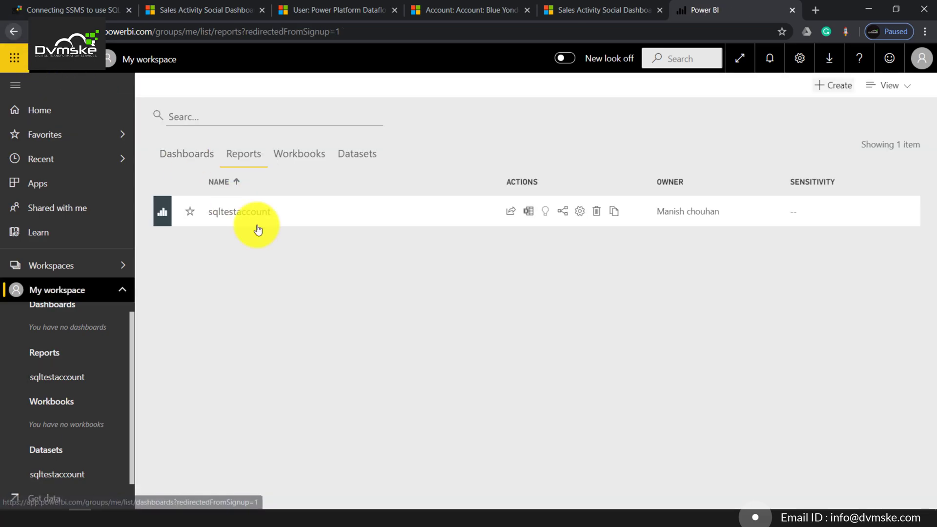
{"action": "left_click", "coordinate": [361, 155]}
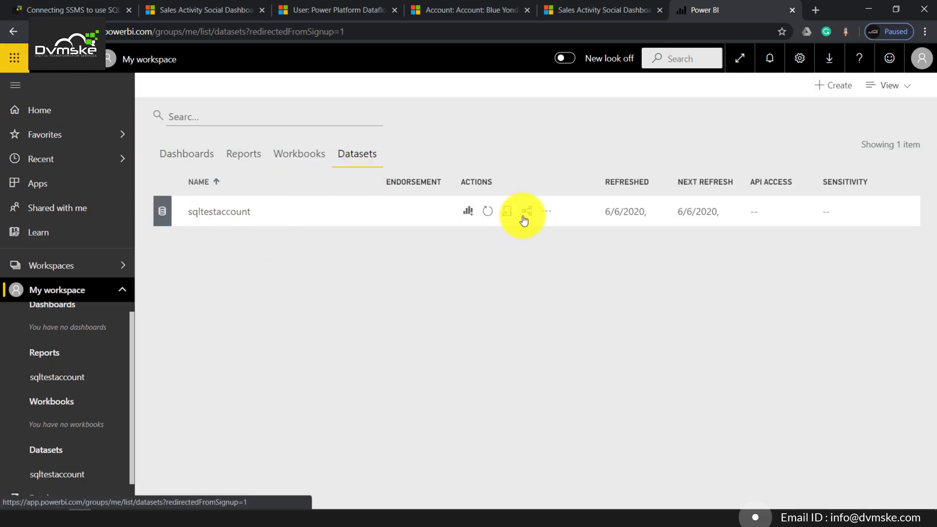
{"action": "left_click", "coordinate": [547, 212]}
Step: In the sqltestaccount dataset settings, change the data source credentials to OAuth2 and sign in
{"action": "left_click", "coordinate": [482, 366]}
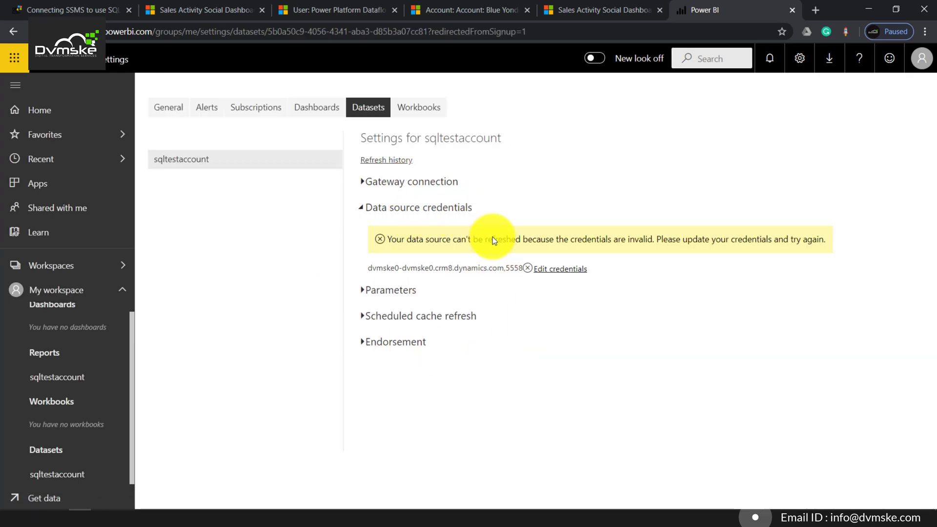
{"action": "left_click", "coordinate": [564, 270]}
{"action": "left_click", "coordinate": [564, 275]}
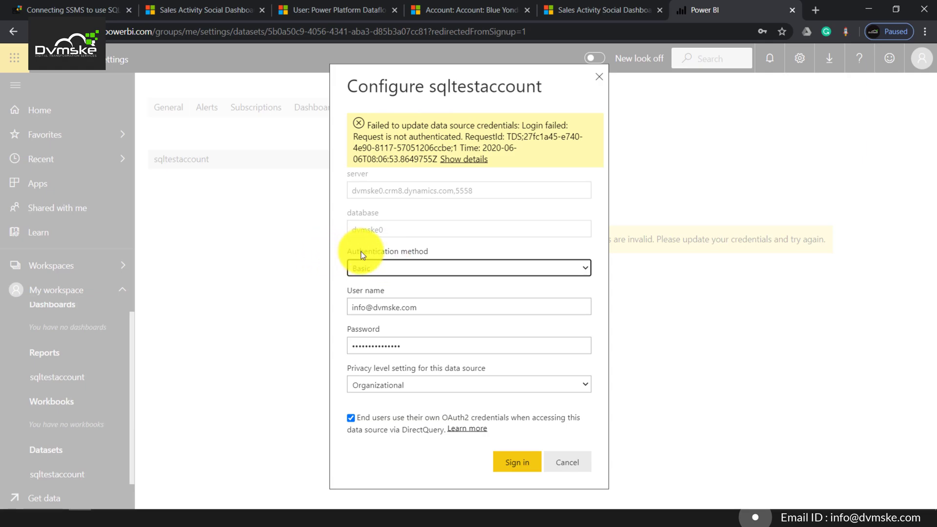
{"action": "left_click", "coordinate": [427, 272]}
{"action": "left_click", "coordinate": [393, 294]}
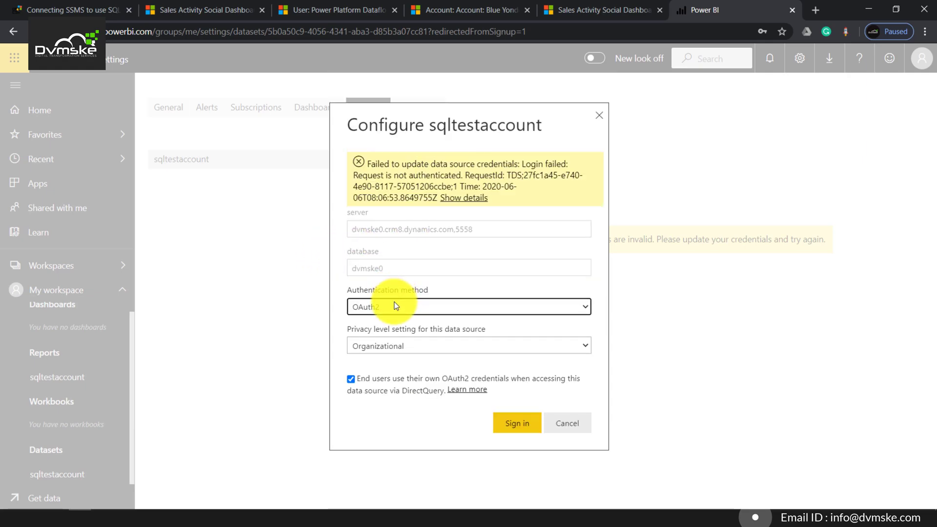
{"action": "left_click", "coordinate": [509, 428]}
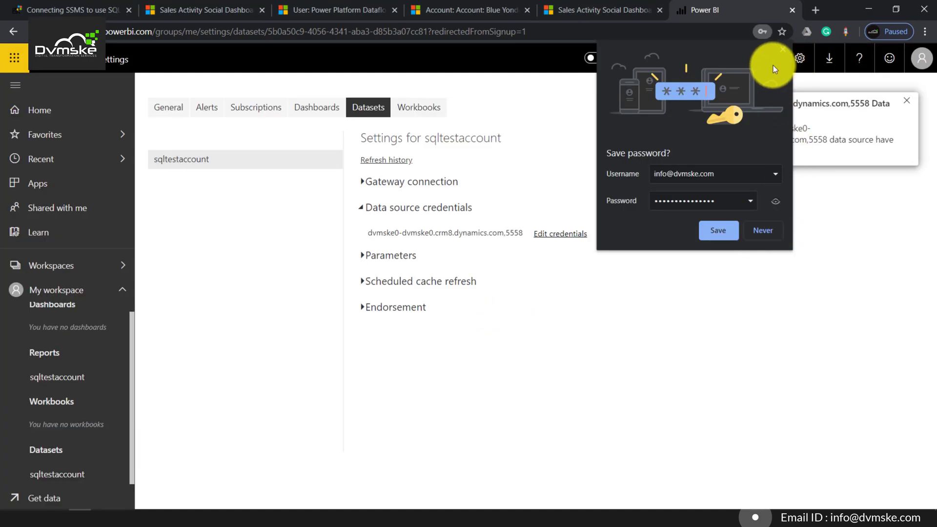
{"action": "left_click", "coordinate": [781, 50]}
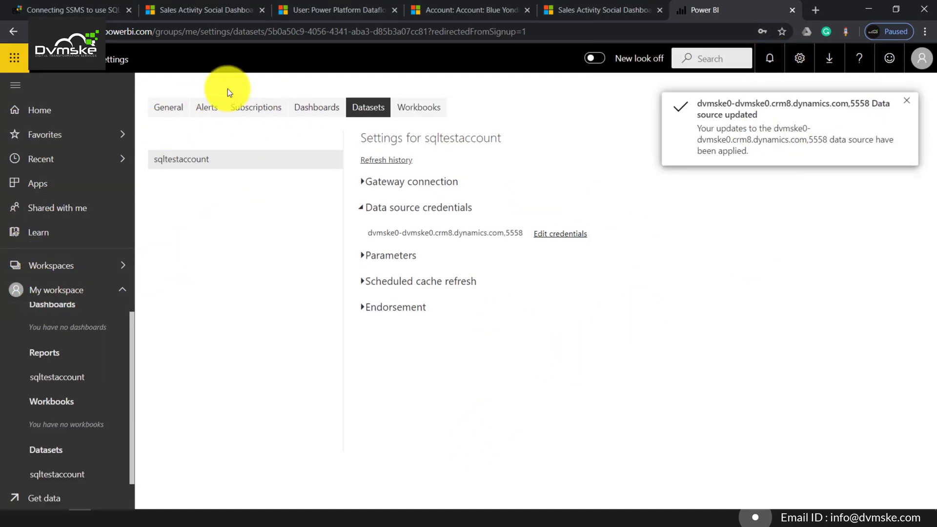
Step: Open the sqltestaccount report and scroll its contacts table to confirm the data loads
{"action": "left_click", "coordinate": [57, 377]}
{"action": "scroll", "coordinate": [300, 309], "scroll_direction": "down", "scroll_amount": 10}
{"action": "scroll", "coordinate": [327, 283], "scroll_direction": "up", "scroll_amount": 10}
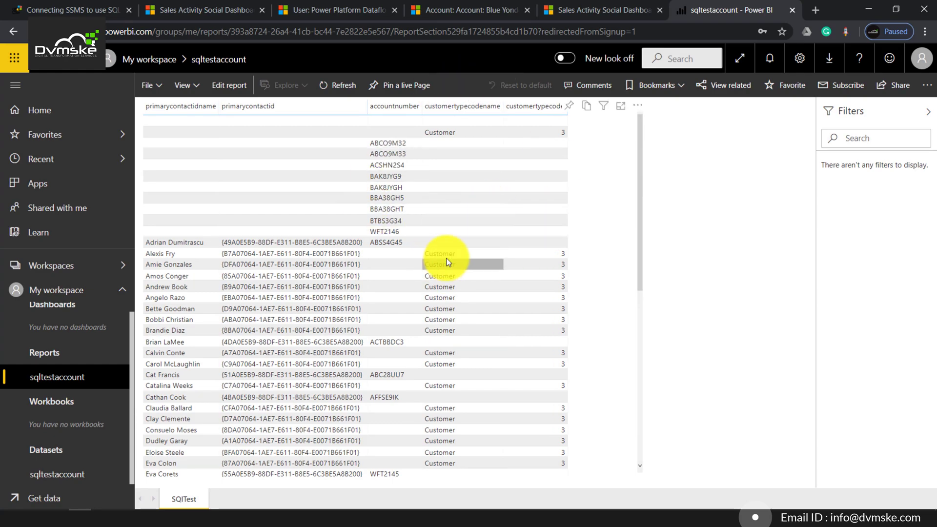
Step: In Sales Hub, create a new Dynamics 365 dashboard with the 3-Column Focused layout
{"action": "left_click", "coordinate": [434, 5]}
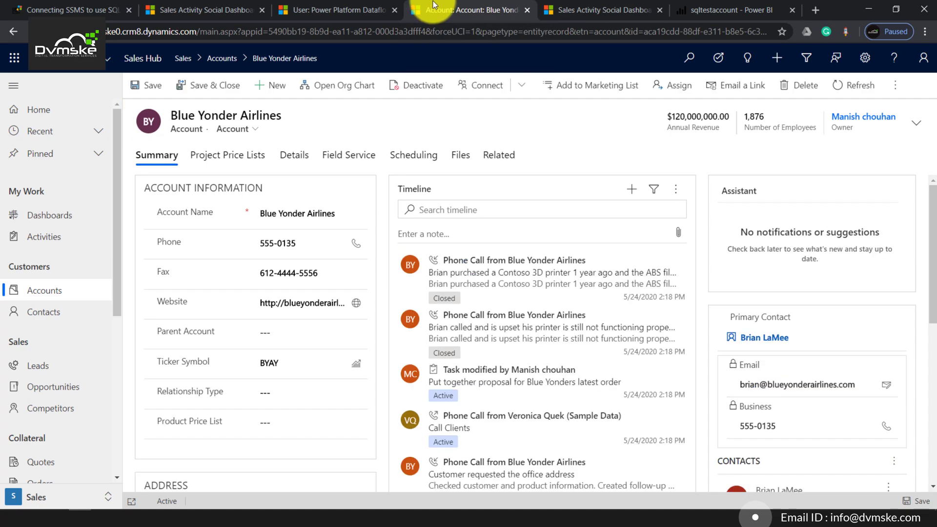
{"action": "left_click", "coordinate": [49, 225]}
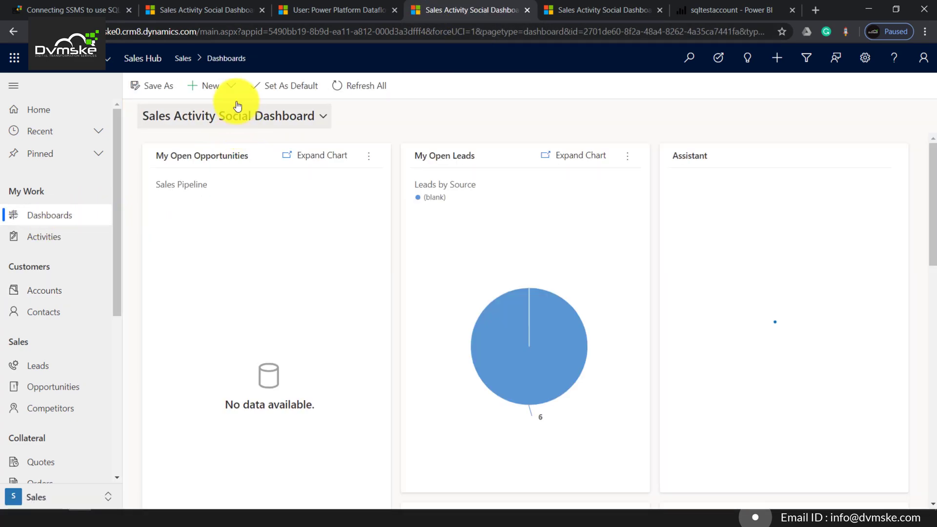
{"action": "left_click", "coordinate": [233, 91]}
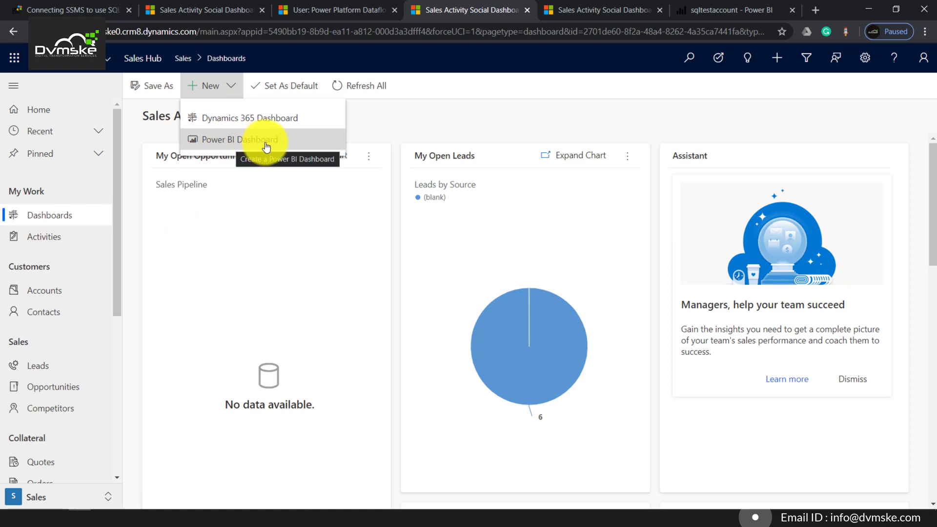
{"action": "left_click", "coordinate": [228, 118]}
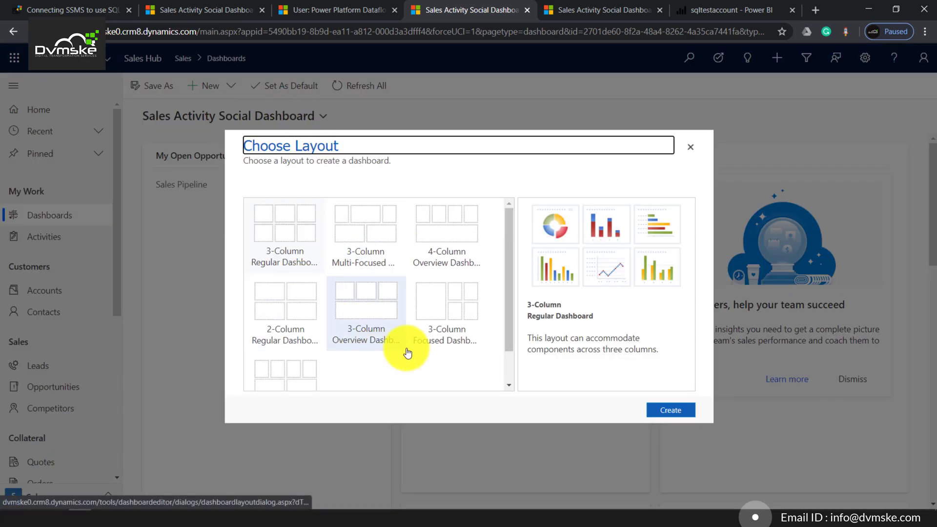
{"action": "scroll", "coordinate": [452, 264], "scroll_direction": "down", "scroll_amount": 1}
{"action": "left_click", "coordinate": [453, 264]}
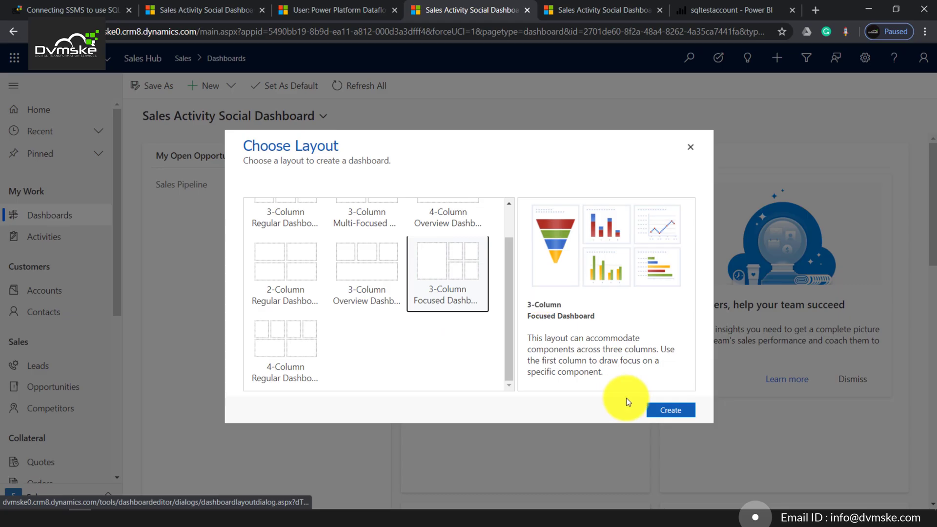
{"action": "left_click", "coordinate": [667, 410]}
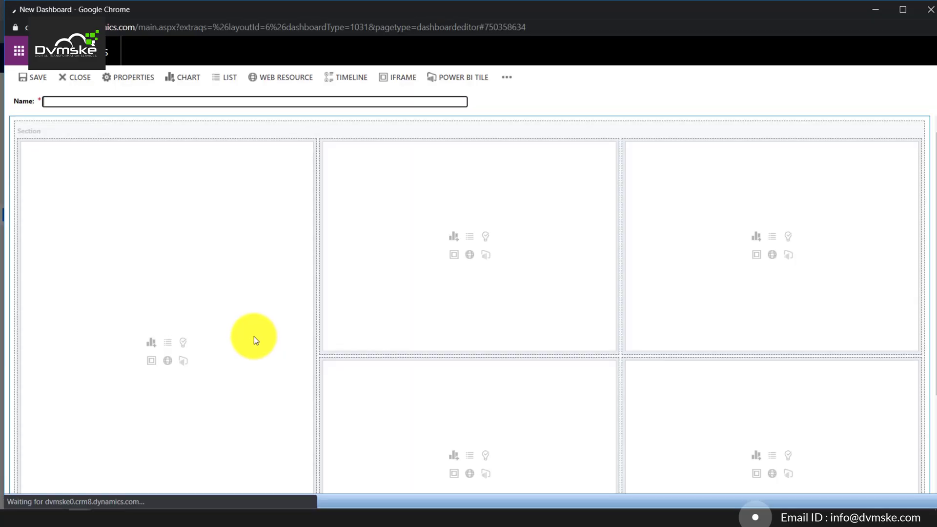
Step: Try adding a Power BI tile, find no dashboard or tile available, and cancel
{"action": "left_click", "coordinate": [456, 83]}
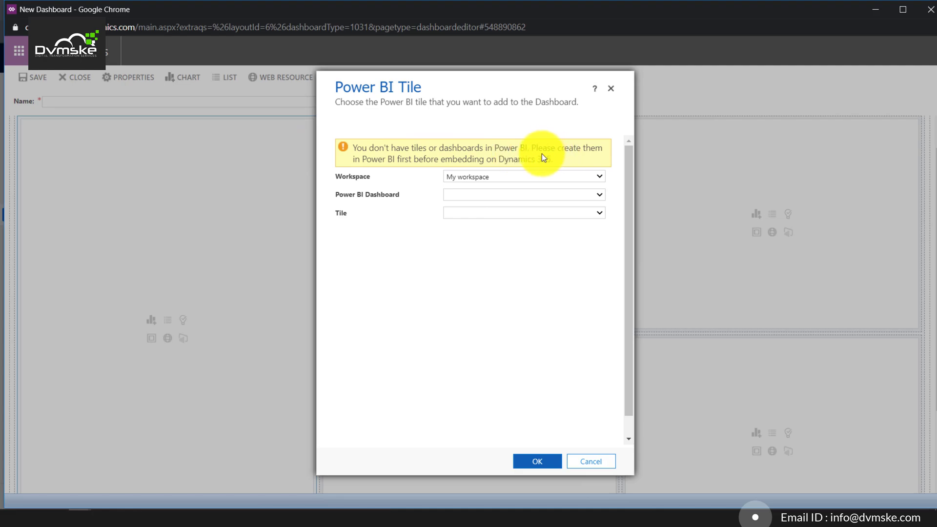
{"action": "left_click", "coordinate": [465, 198]}
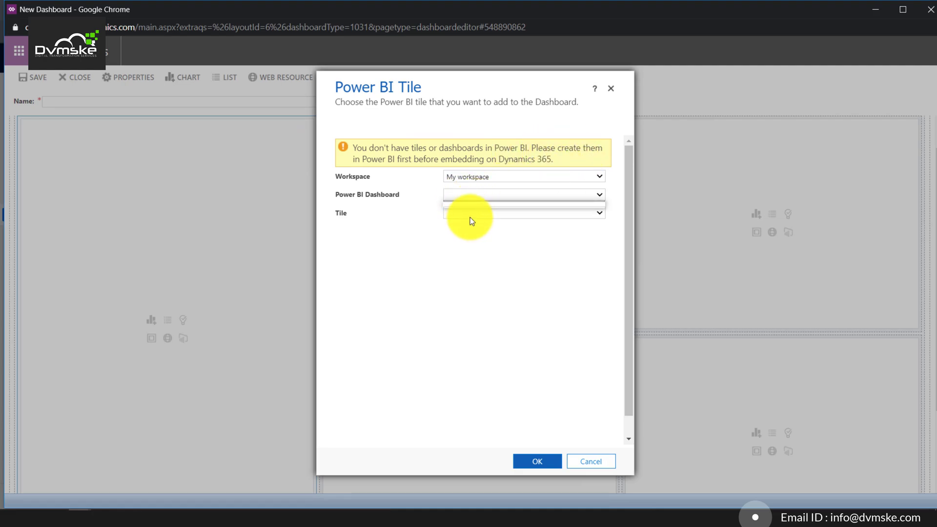
{"action": "left_click", "coordinate": [470, 215]}
{"action": "left_click", "coordinate": [545, 466]}
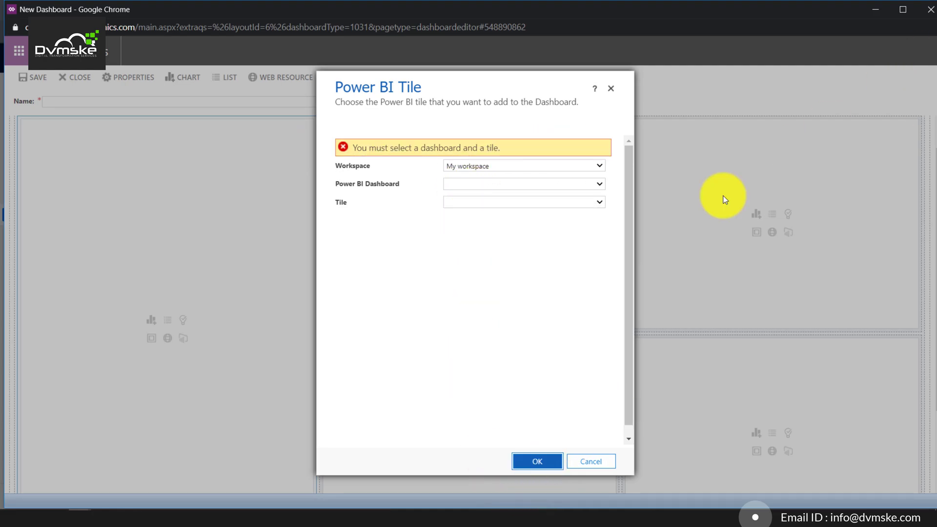
{"action": "left_click", "coordinate": [609, 465]}
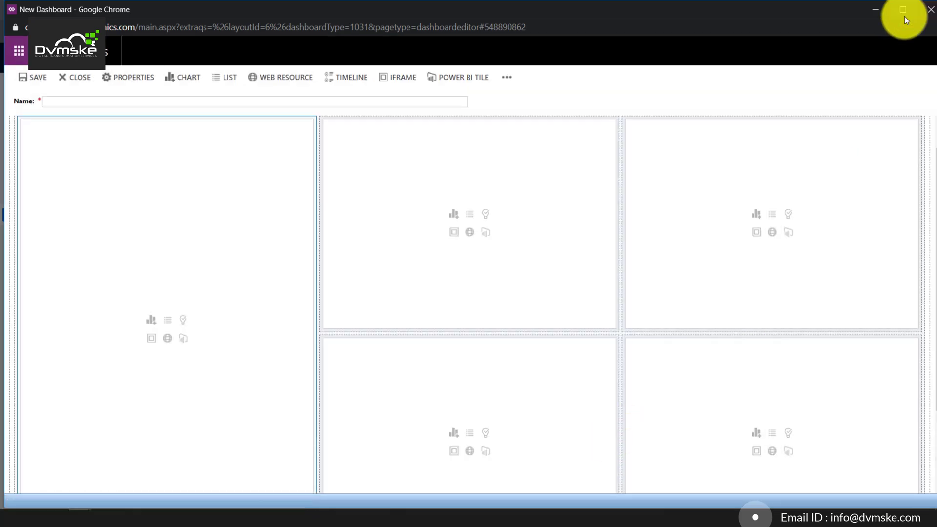
Step: Close the dashboard editor without saving and dismiss the editing notice
{"action": "left_click", "coordinate": [930, 9]}
{"action": "left_click", "coordinate": [539, 93]}
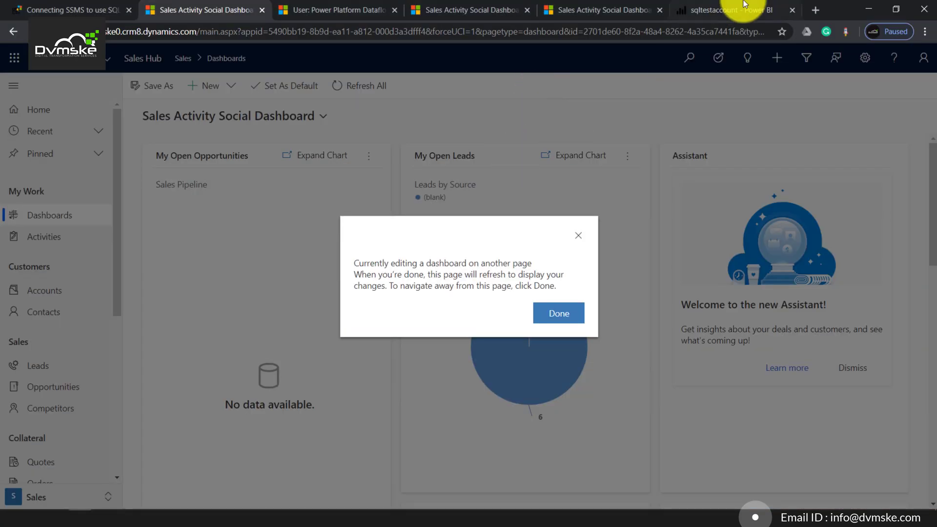
{"action": "left_click", "coordinate": [560, 314]}
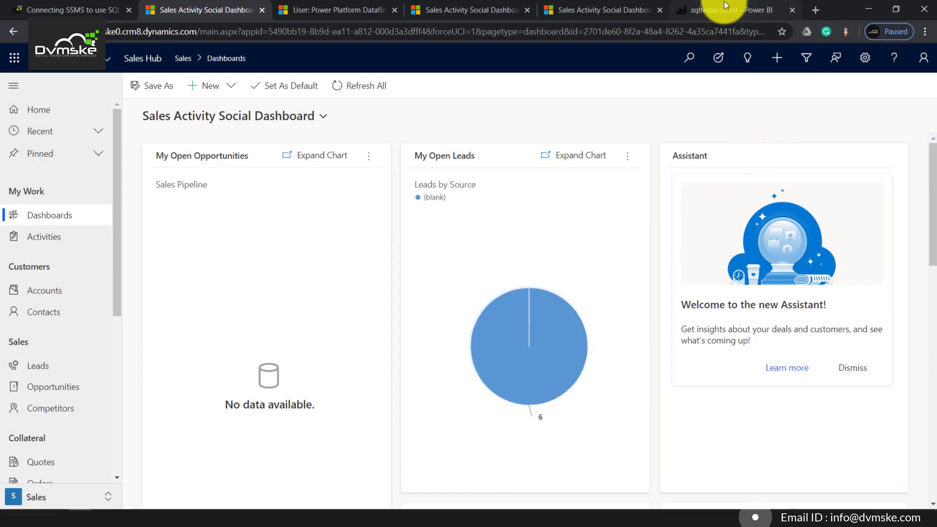
Step: Pin the sqltestaccount report page live to a new dashboard named 'allaccount'
{"action": "left_click", "coordinate": [708, 9]}
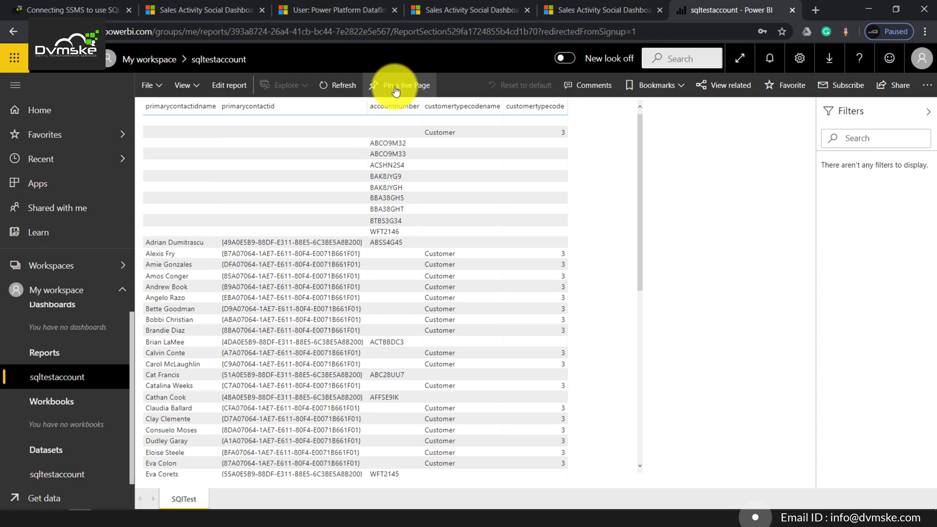
{"action": "left_click", "coordinate": [409, 87]}
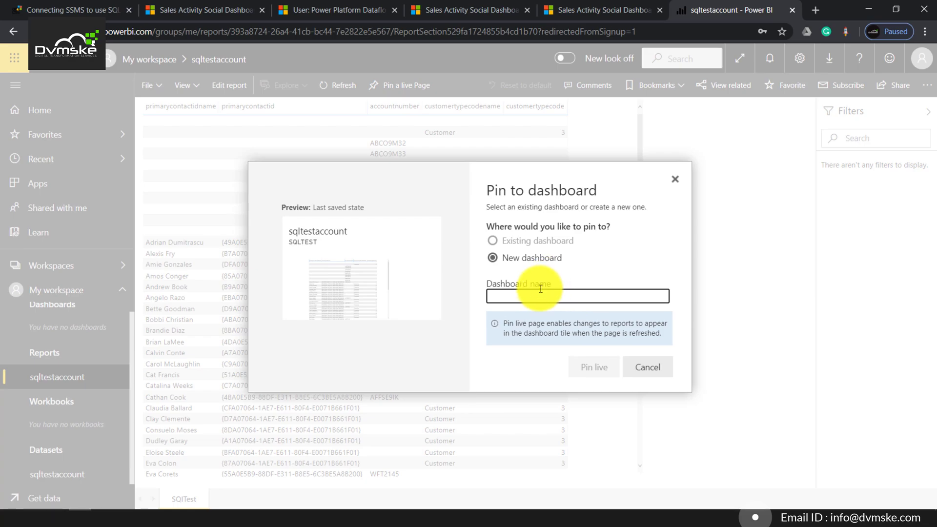
{"action": "type", "text": "a"}
{"action": "key", "text": "BackSpace"}
{"action": "type", "text": "al"}
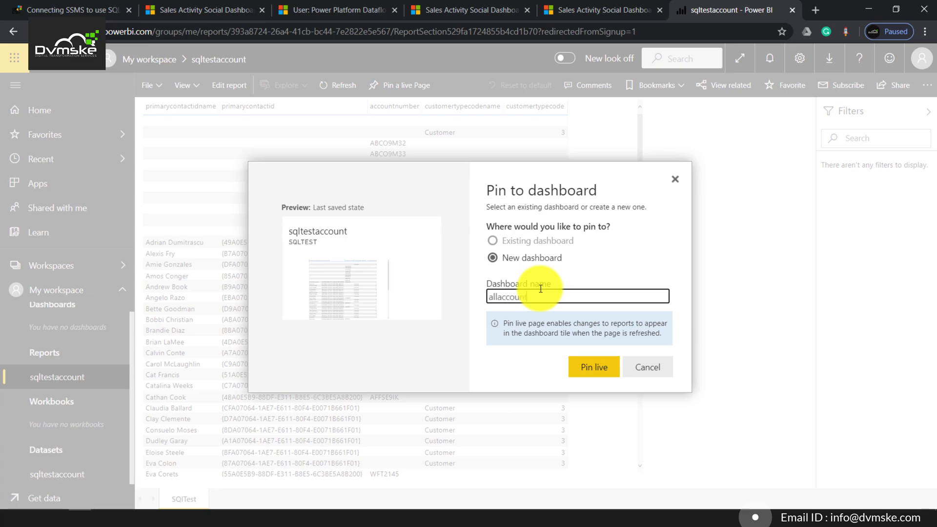
{"action": "type", "text": "laccount"}
{"action": "left_click", "coordinate": [595, 376]}
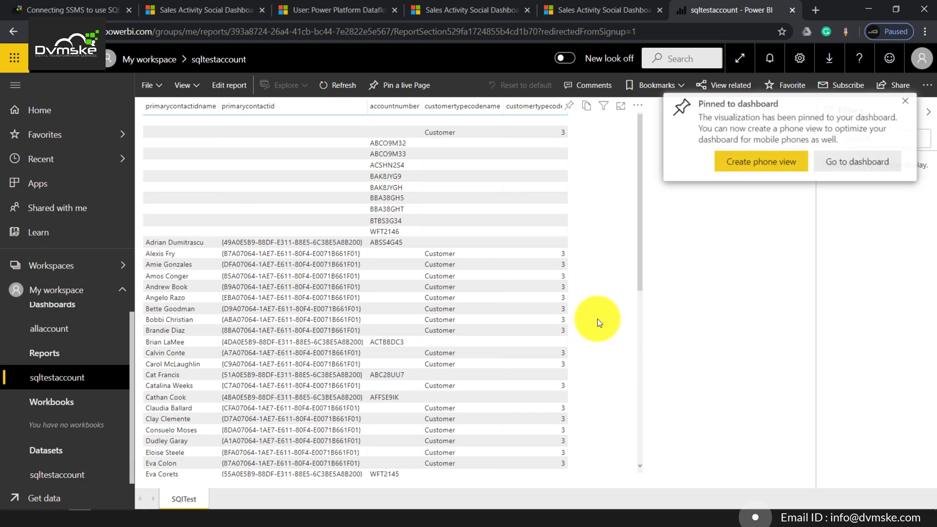
Step: Create another Dynamics 365 dashboard using the three-column focused layout
{"action": "left_click", "coordinate": [164, 11]}
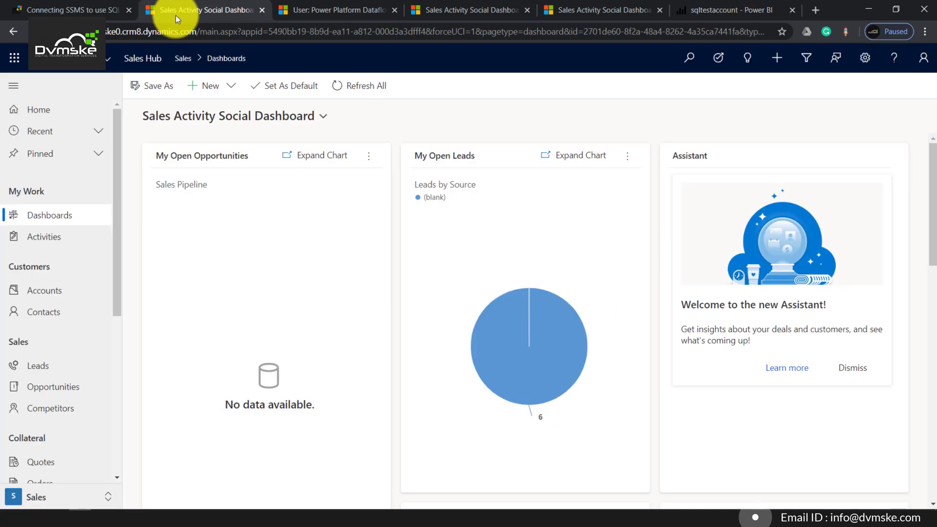
{"action": "left_click", "coordinate": [206, 86]}
{"action": "left_click", "coordinate": [228, 119]}
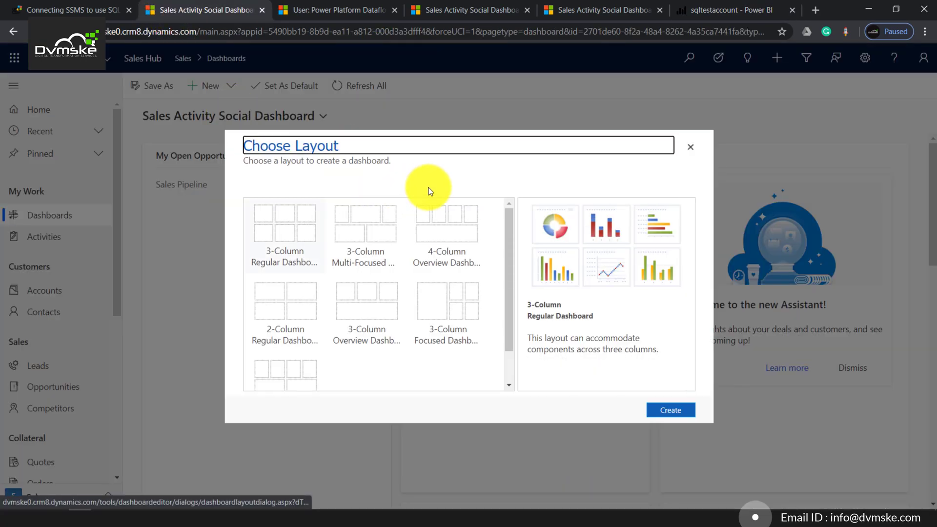
{"action": "left_click", "coordinate": [446, 308]}
{"action": "left_click", "coordinate": [677, 414]}
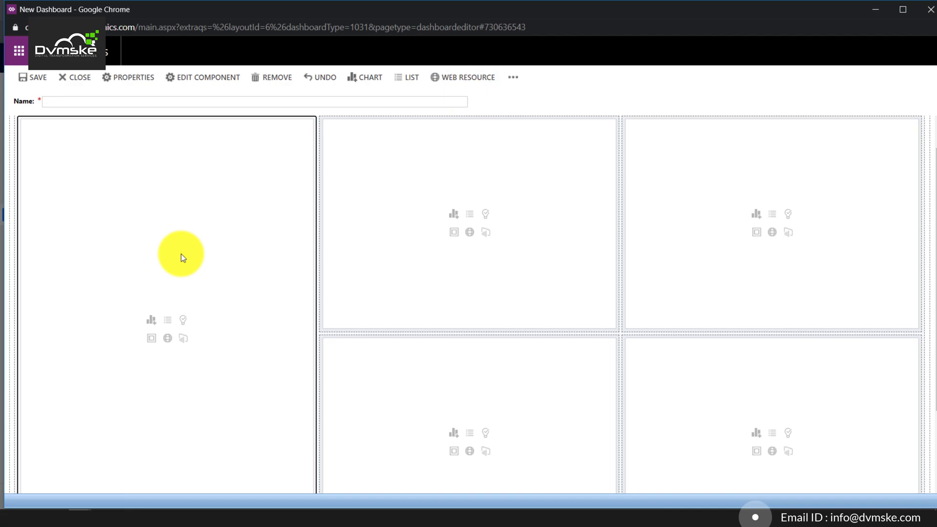
Step: Add a Power BI tile with the sqltestaccount tile from allaccount to the first panel
{"action": "left_click", "coordinate": [514, 77]}
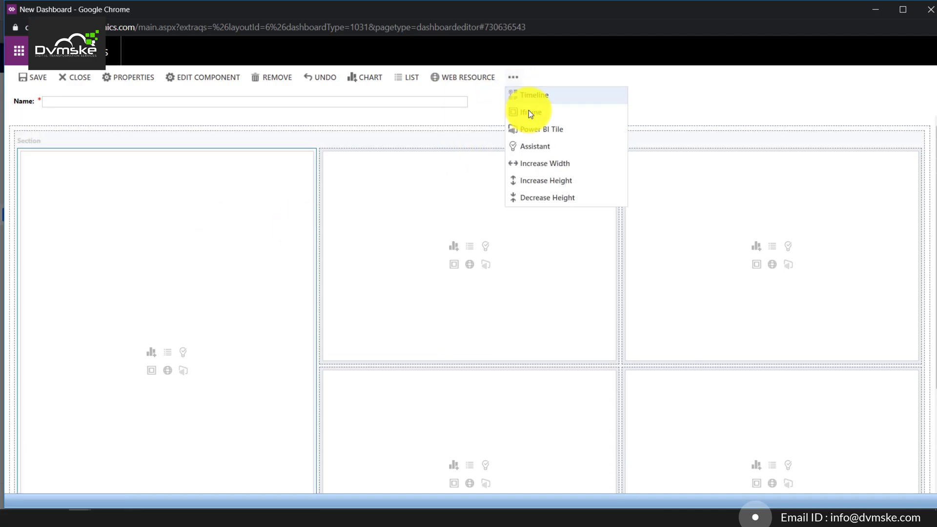
{"action": "left_click", "coordinate": [552, 131]}
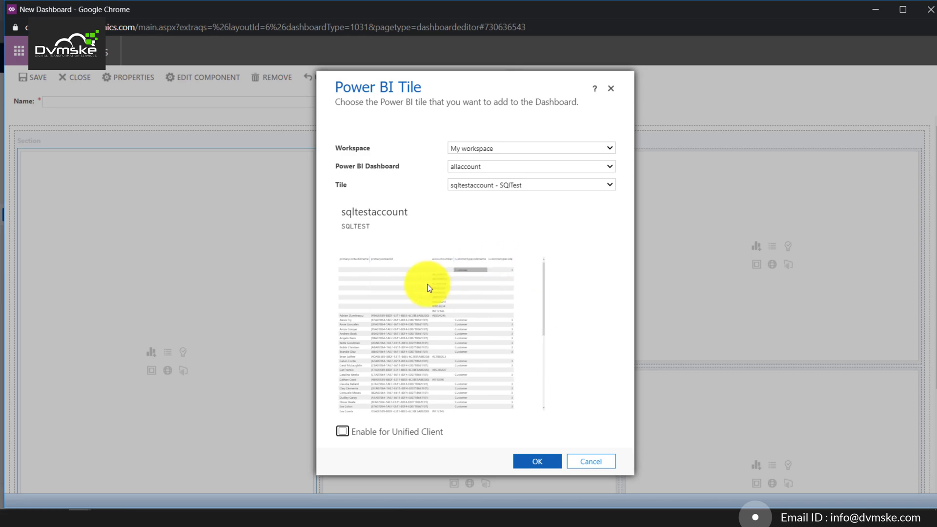
{"action": "left_click", "coordinate": [531, 462]}
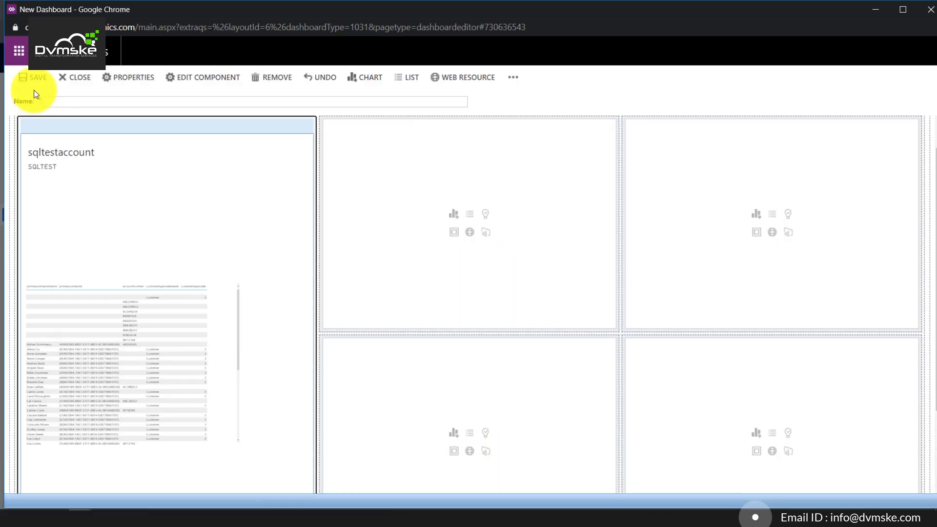
Step: After the missing-name warning, name the dashboard 'testing' and save it
{"action": "left_click", "coordinate": [33, 77]}
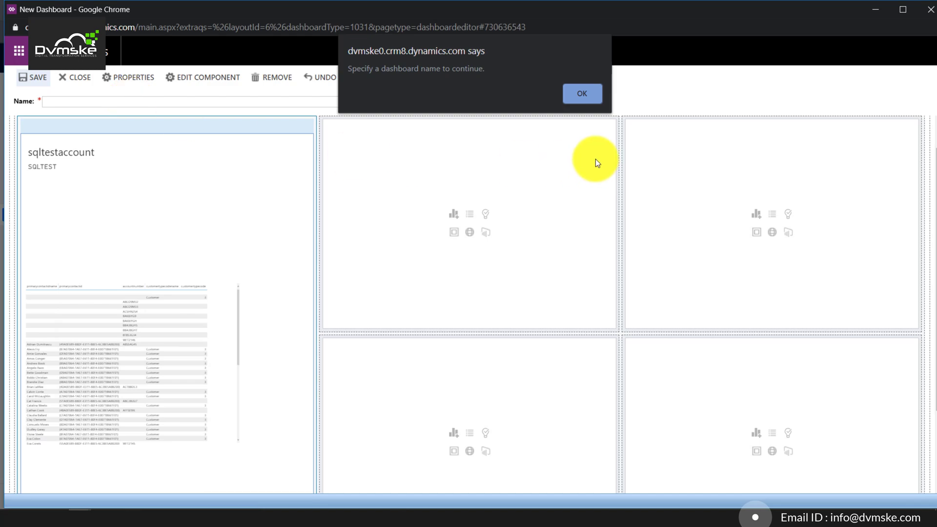
{"action": "left_click", "coordinate": [573, 94]}
{"action": "left_click", "coordinate": [369, 104]}
{"action": "type", "text": "teat"}
{"action": "key", "text": "BackSpace"}
{"action": "type", "text": "sting"}
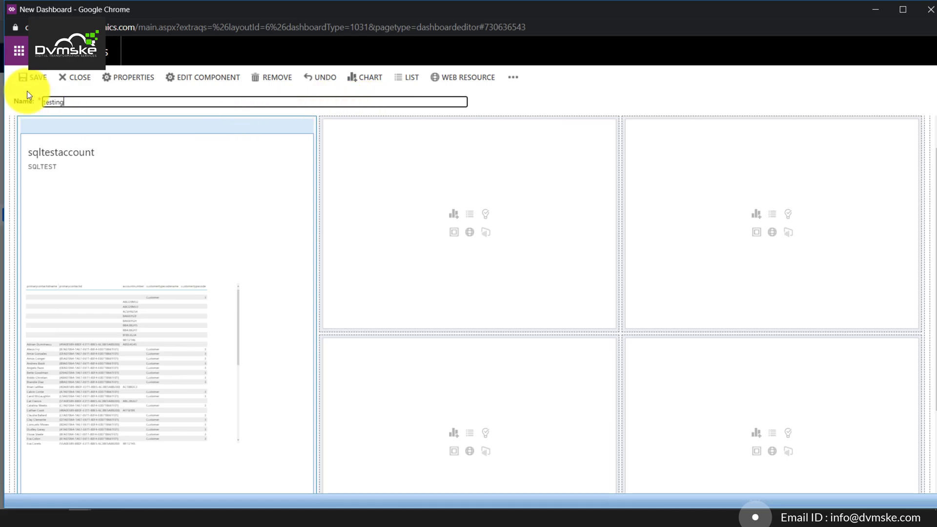
{"action": "left_click", "coordinate": [30, 78]}
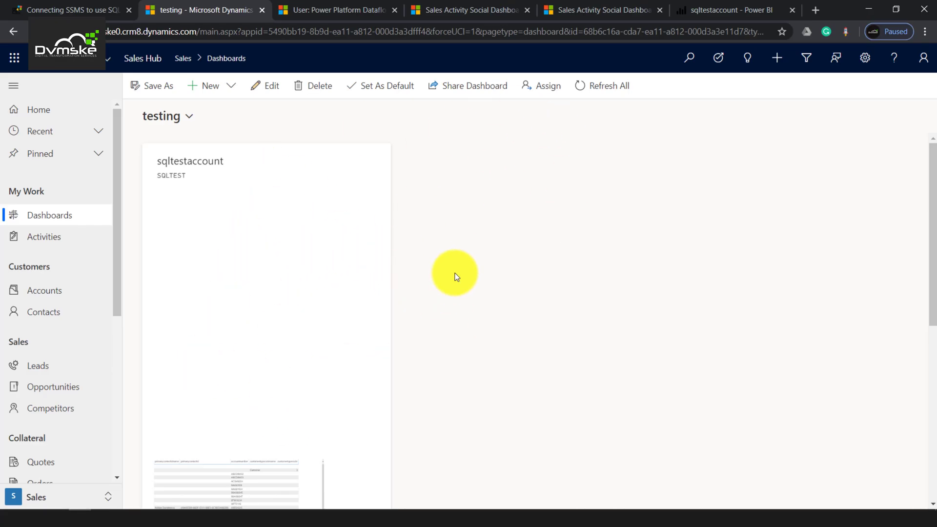
Step: Scroll through the testing dashboard to review the embedded sqltestaccount SQLTEST tile's account table
{"action": "scroll", "coordinate": [436, 300], "scroll_direction": "down", "scroll_amount": 2}
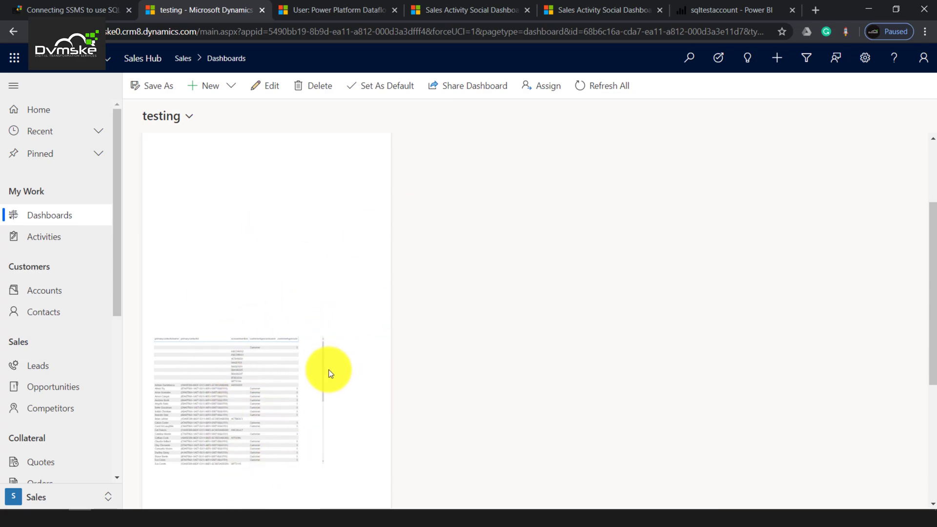
{"action": "scroll", "coordinate": [329, 370], "scroll_direction": "down", "scroll_amount": 2}
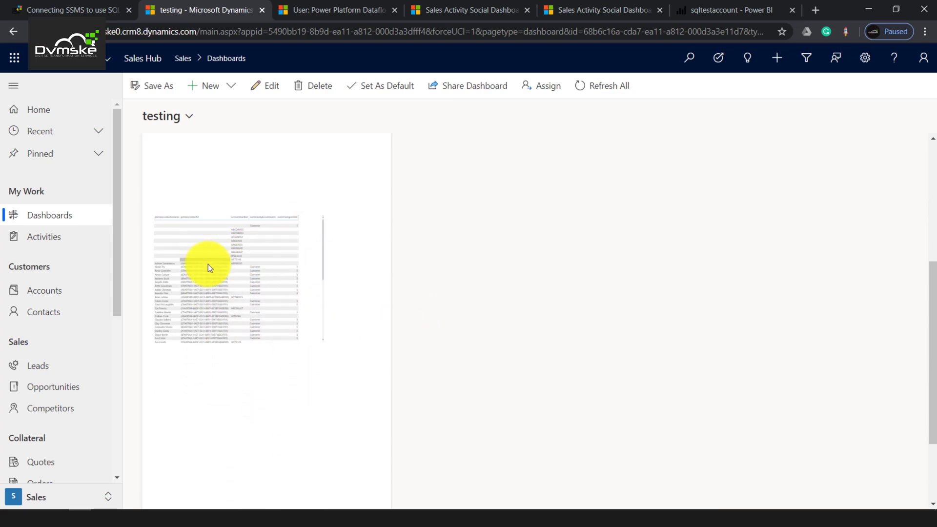
{"action": "scroll", "coordinate": [286, 230], "scroll_direction": "up", "scroll_amount": 4}
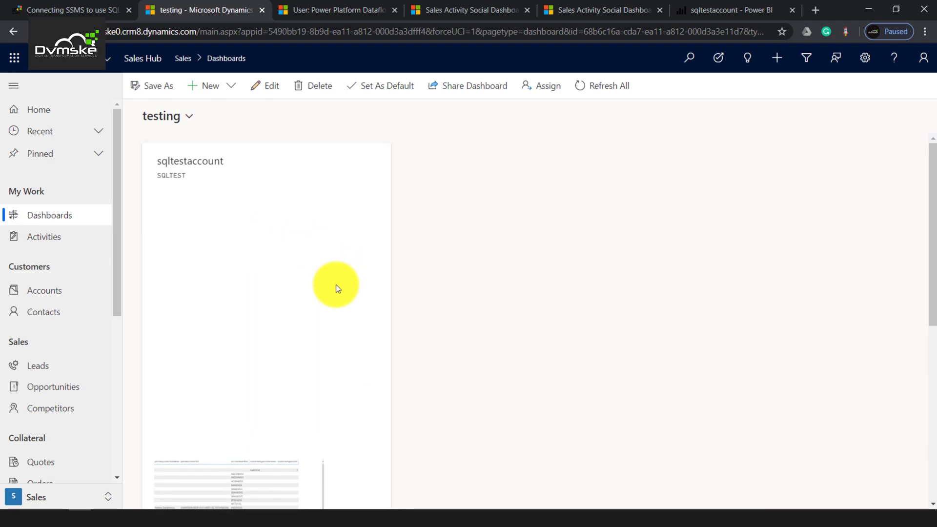